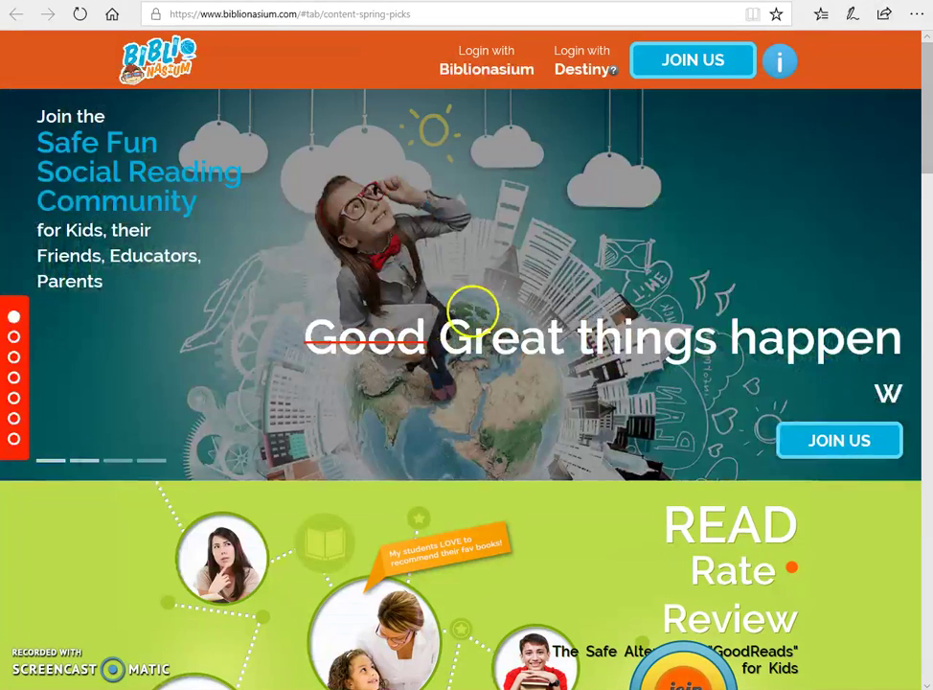
Show the header note explaining that Destiny login is only for schools with a Destiny subscription
{"action": "mouse_move", "coordinate": [586, 74]}
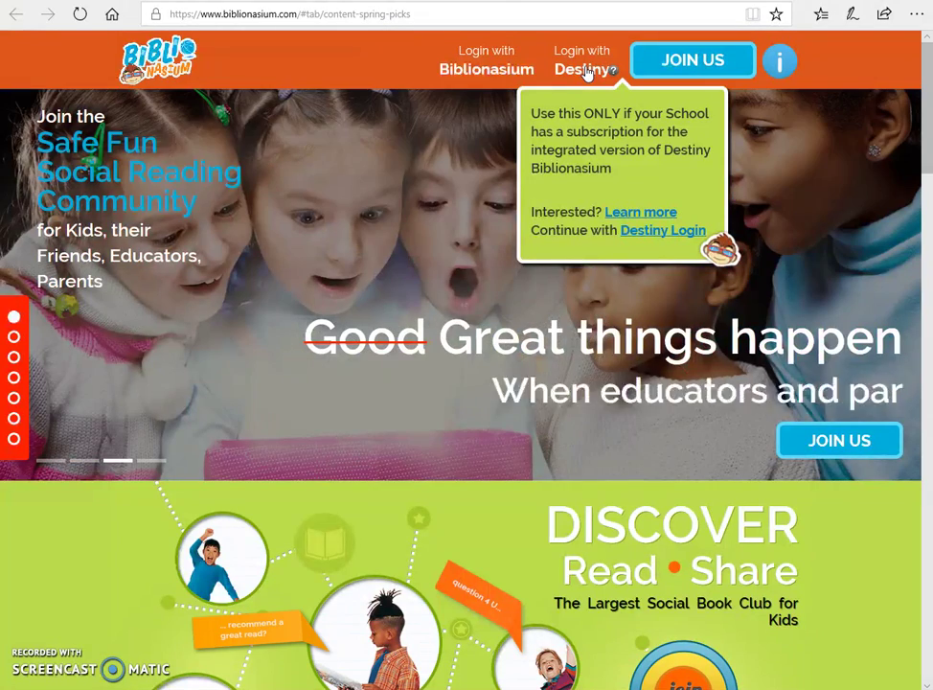
Sign in through Destiny with the prefilled Awtrey Middle School Follett account credentials
{"action": "left_click", "coordinate": [585, 69]}
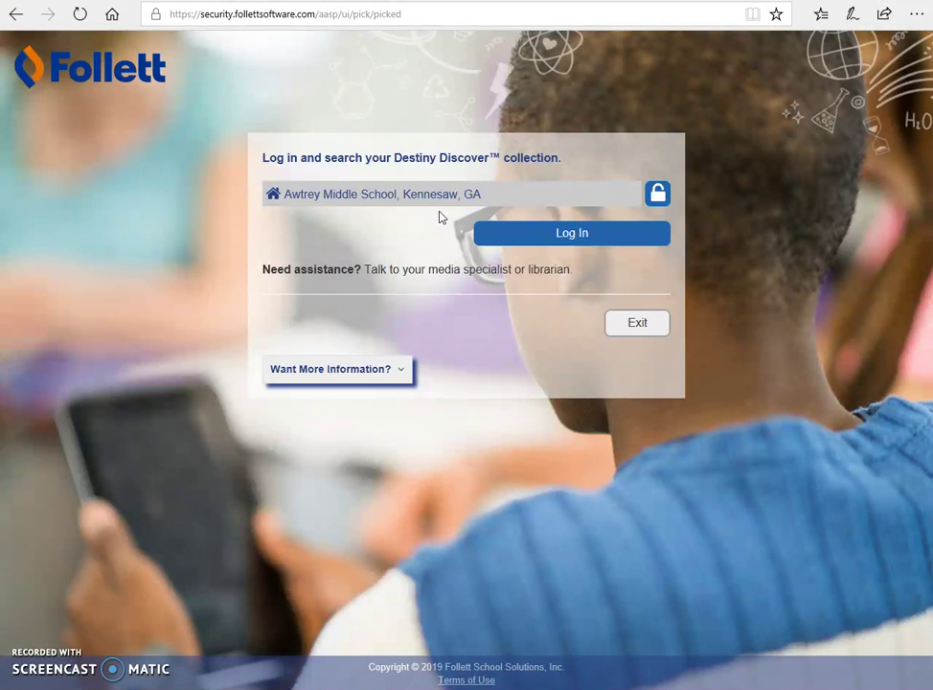
{"action": "left_click", "coordinate": [576, 239]}
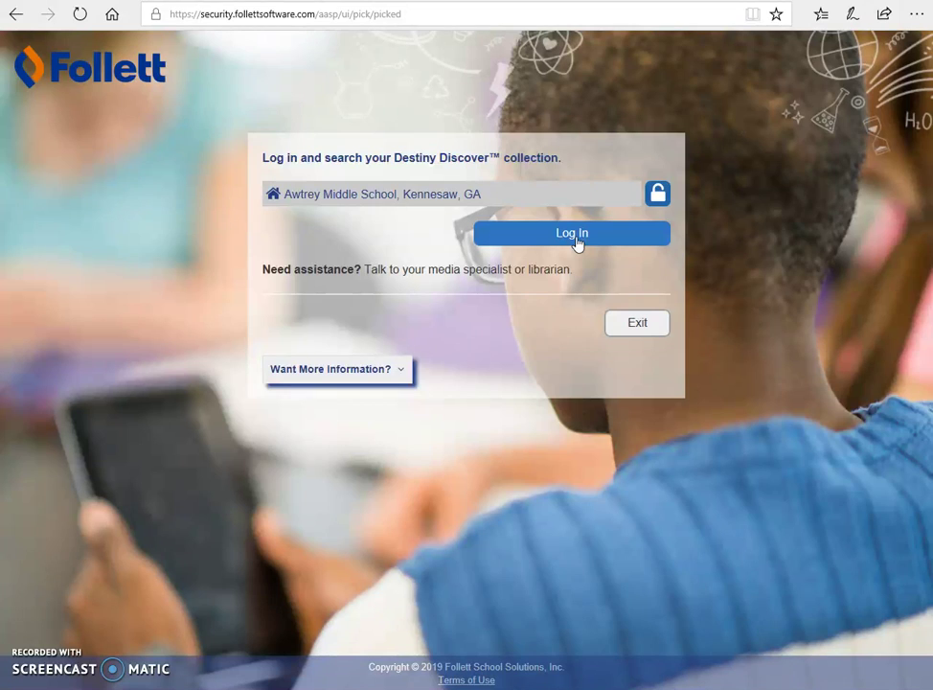
{"action": "left_click", "coordinate": [578, 243]}
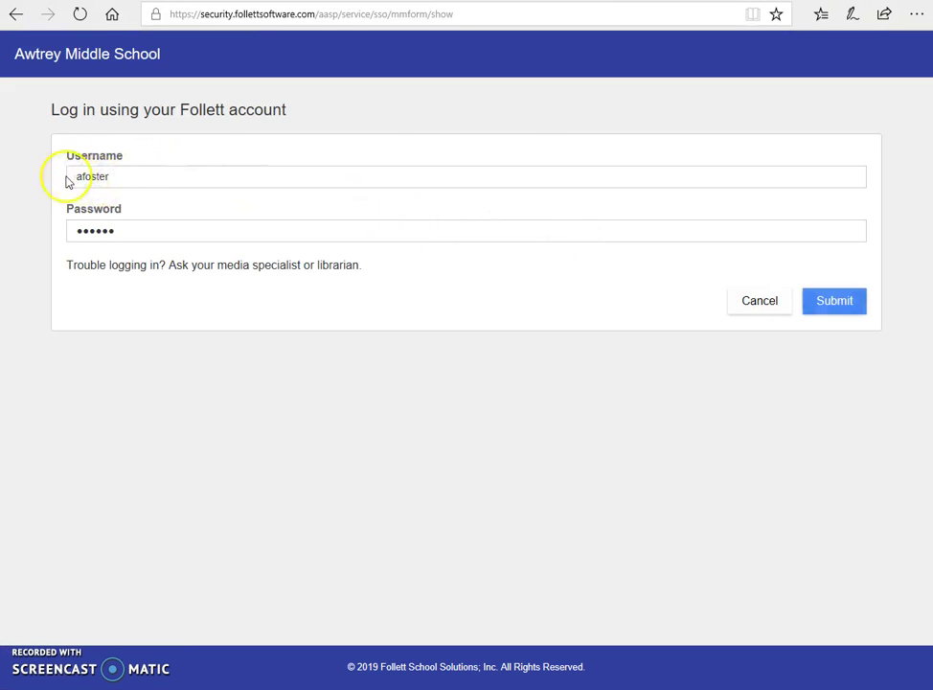
{"action": "left_click", "coordinate": [122, 176]}
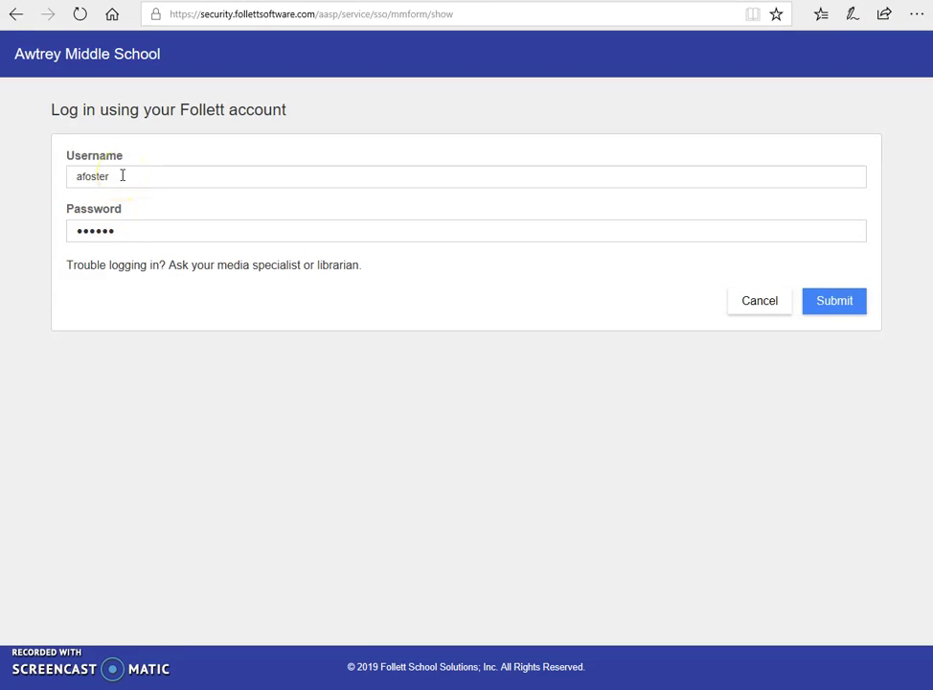
{"action": "left_click", "coordinate": [121, 228]}
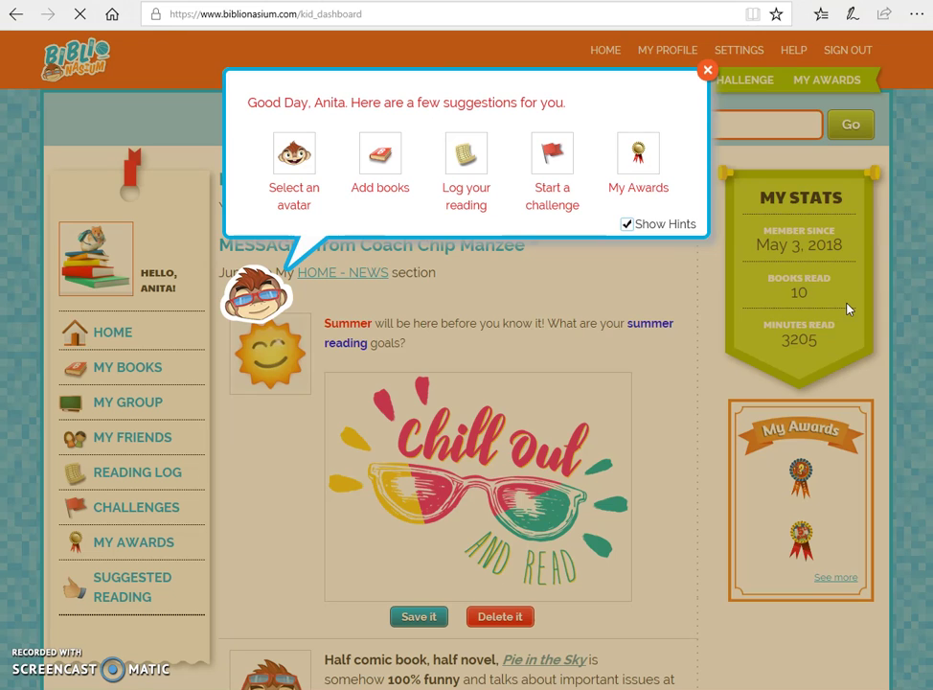
Dismiss the pop-ups and view the 2019 Summer Reading Challenge at 27 of 1500 minutes
{"action": "left_click", "coordinate": [663, 266]}
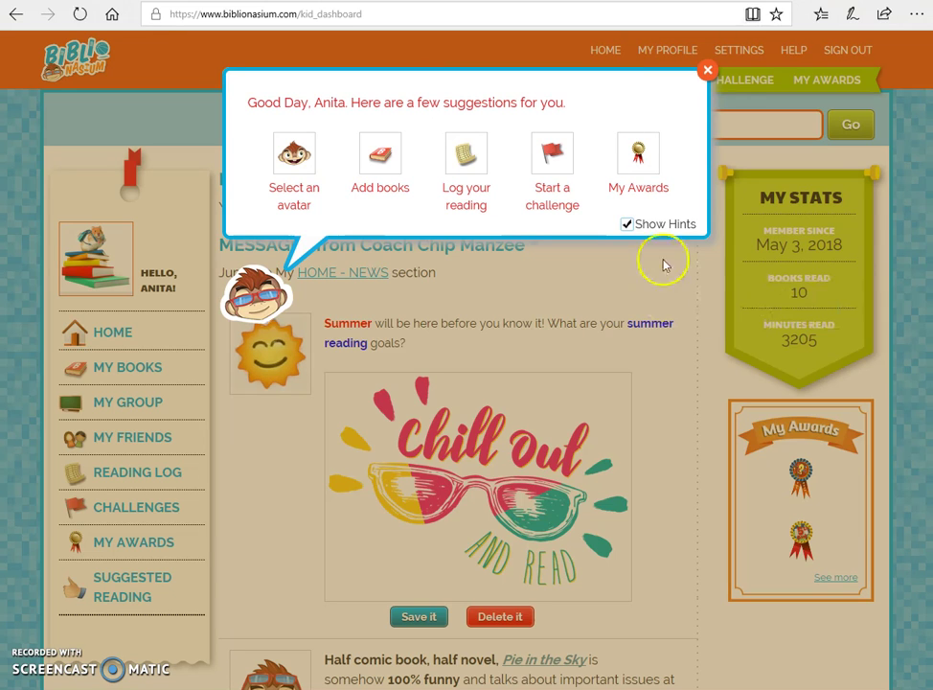
{"action": "left_click", "coordinate": [707, 73]}
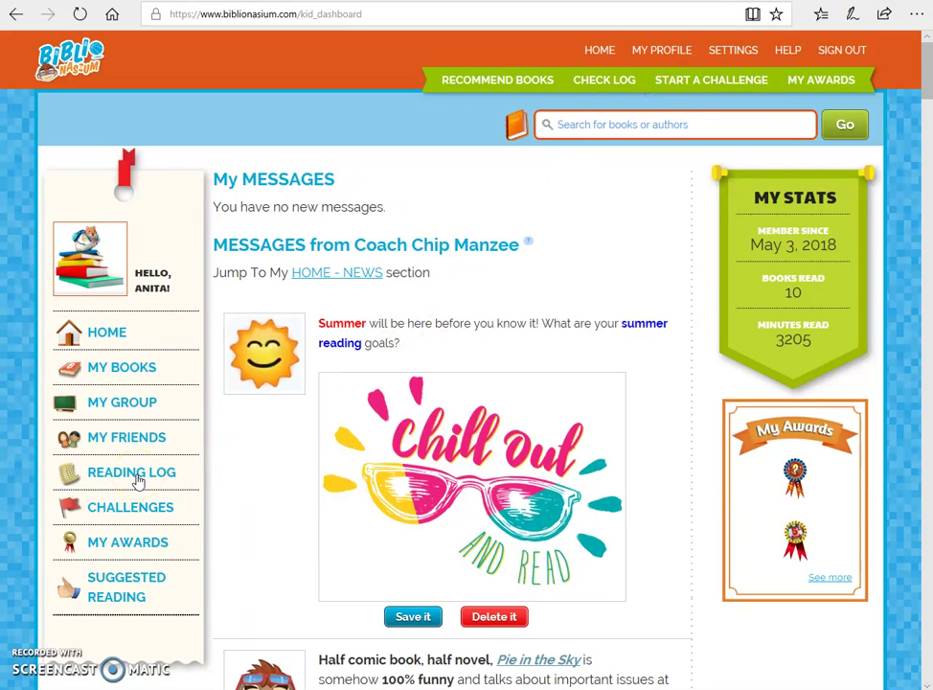
{"action": "left_click", "coordinate": [137, 514]}
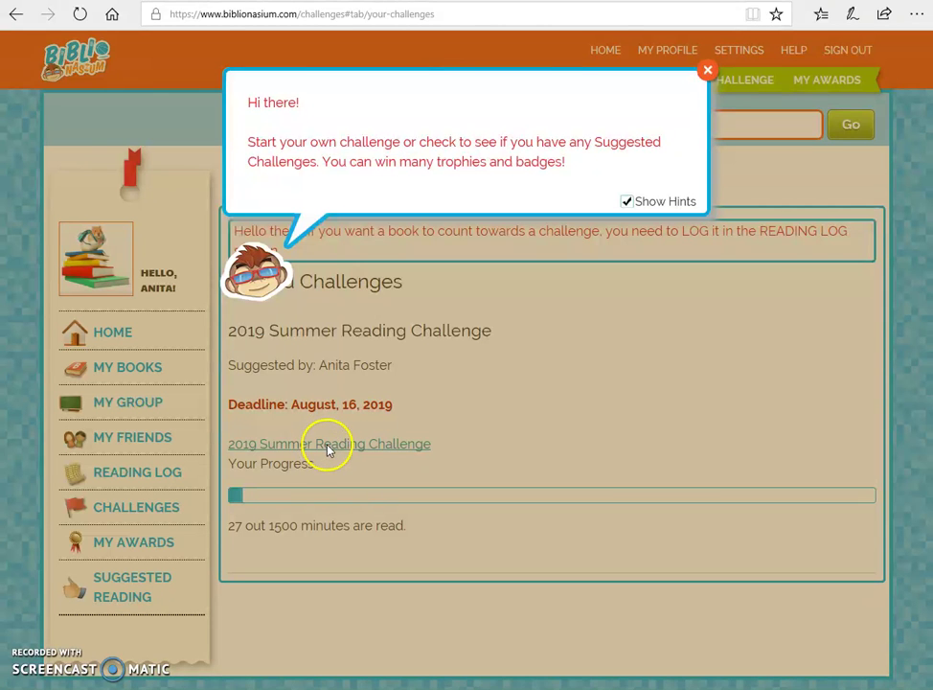
{"action": "left_click", "coordinate": [707, 70]}
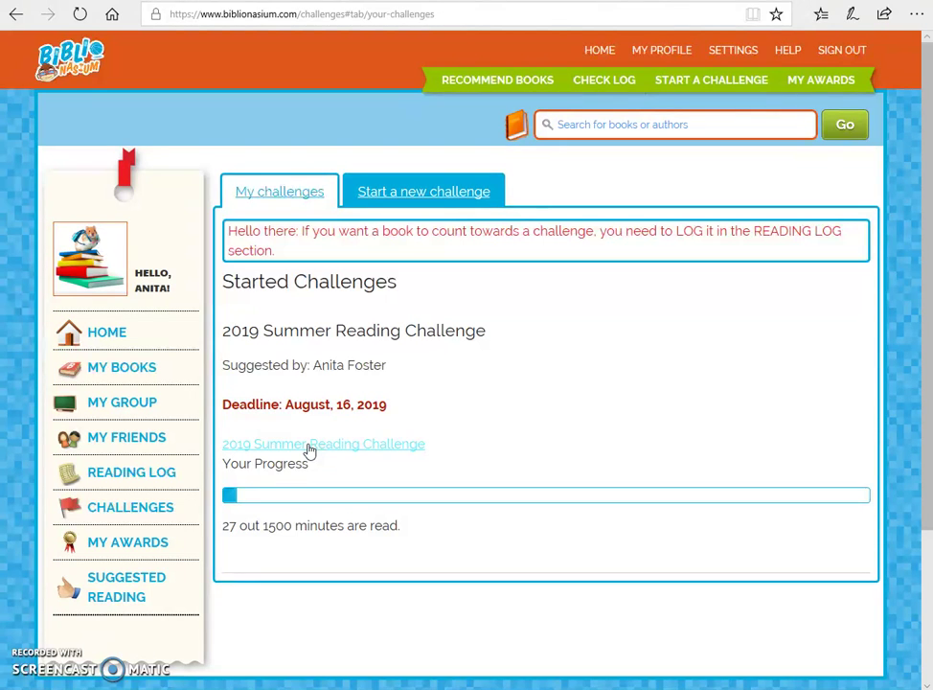
{"action": "left_click", "coordinate": [132, 479]}
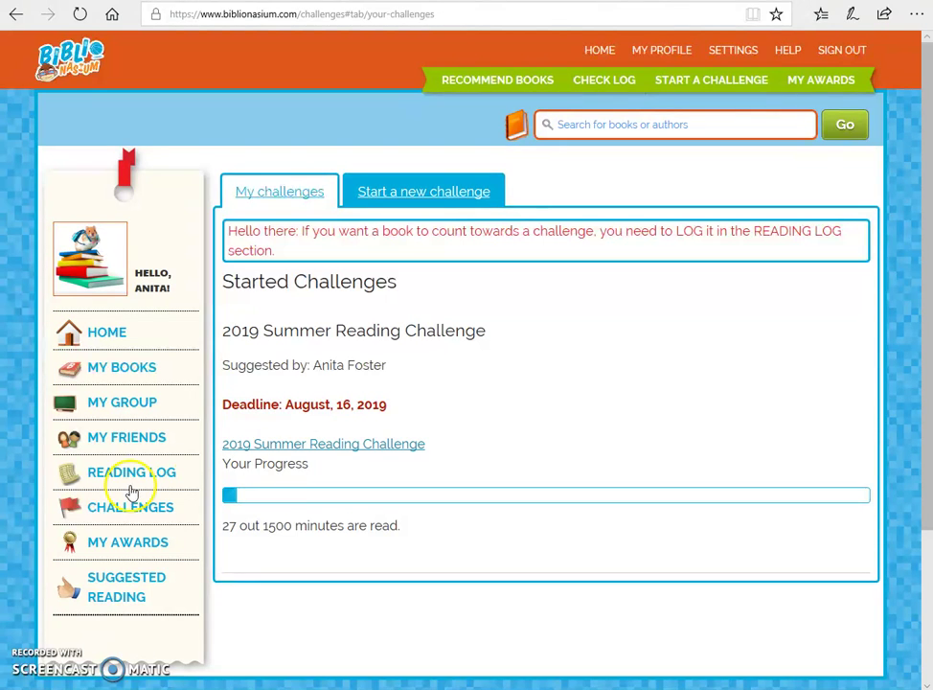
Search the bookshelf's book finder for 'the limit' and open The Limit by Kristen Landon
{"action": "left_click", "coordinate": [142, 368]}
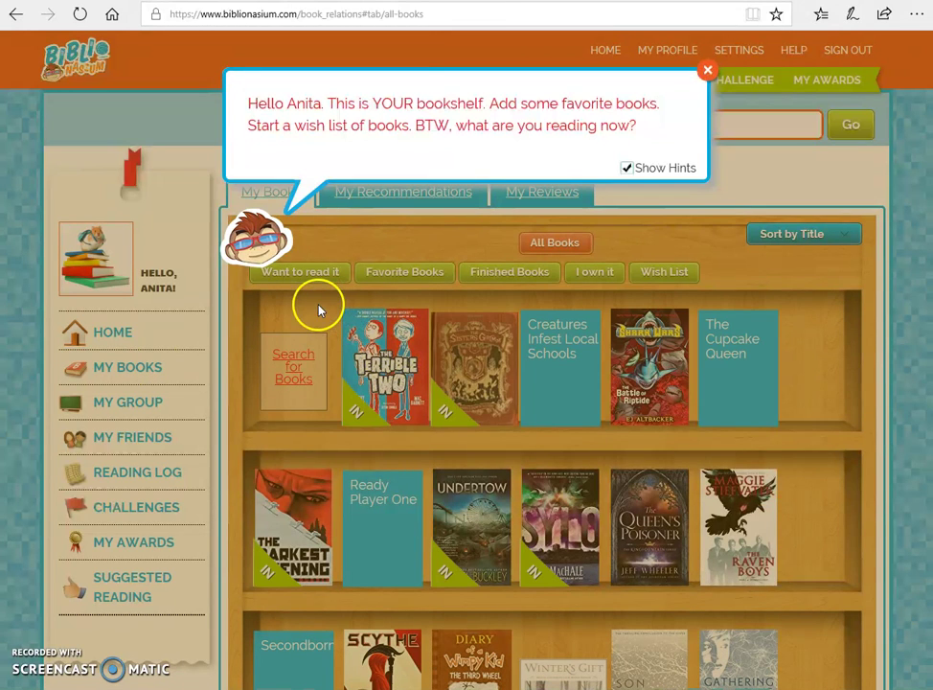
{"action": "left_click", "coordinate": [706, 73]}
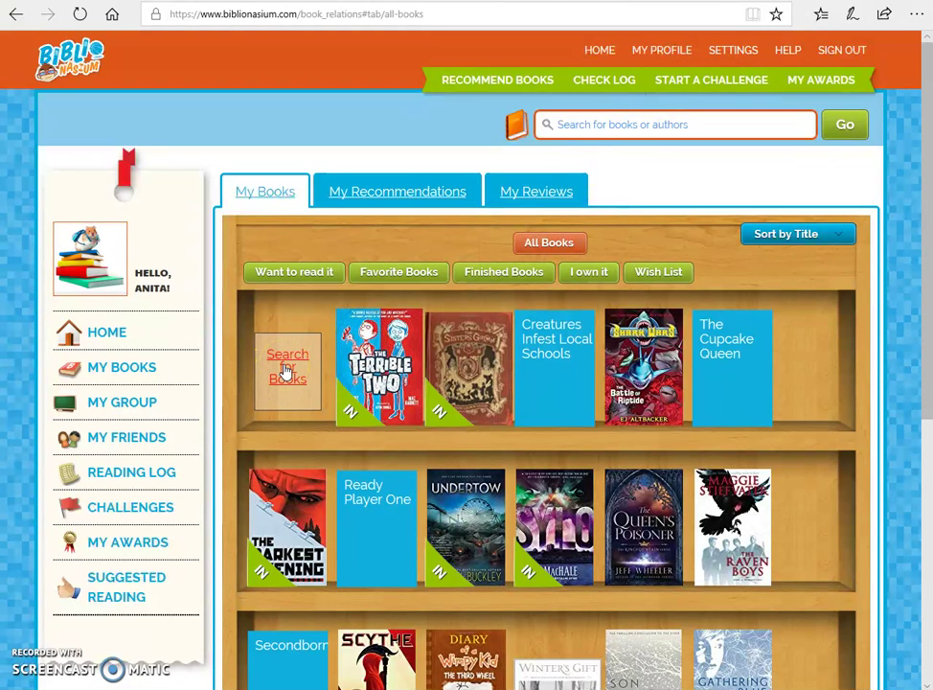
{"action": "left_click", "coordinate": [285, 372]}
{"action": "left_click", "coordinate": [421, 145]}
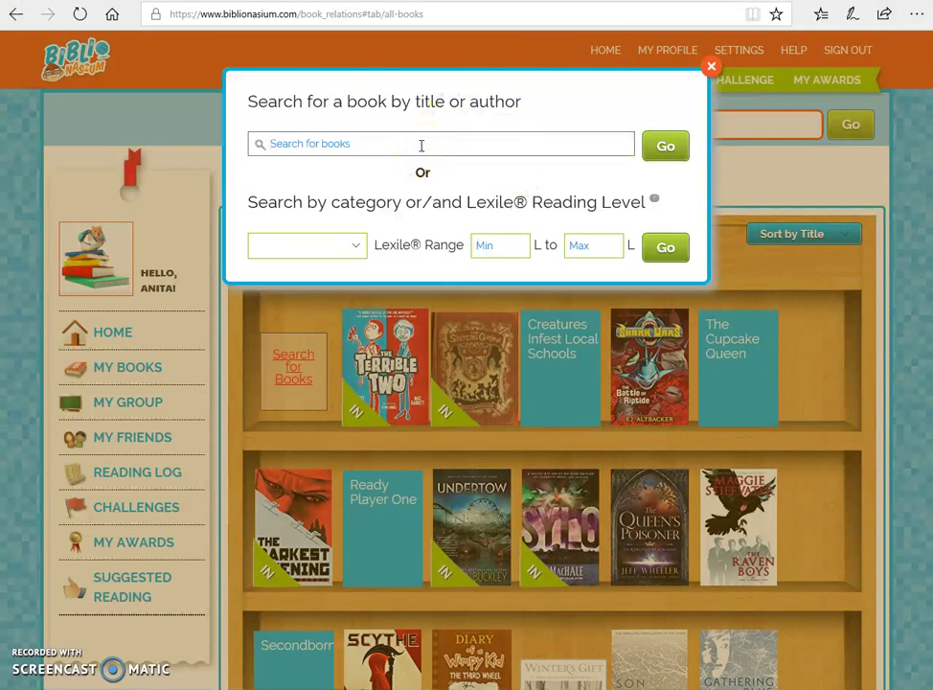
{"action": "type", "text": "the limit"}
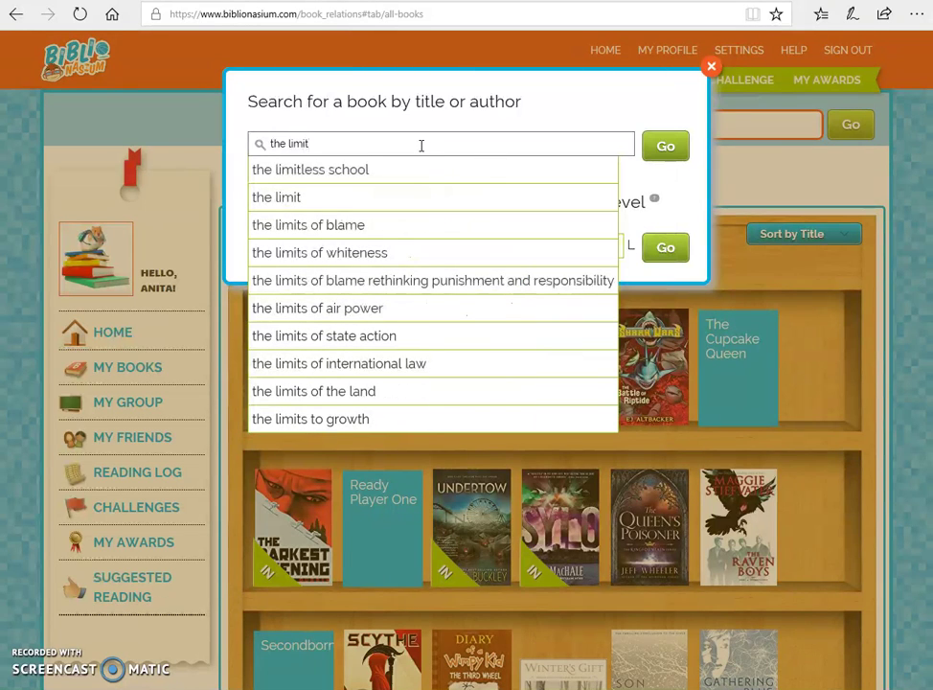
{"action": "left_click", "coordinate": [373, 197]}
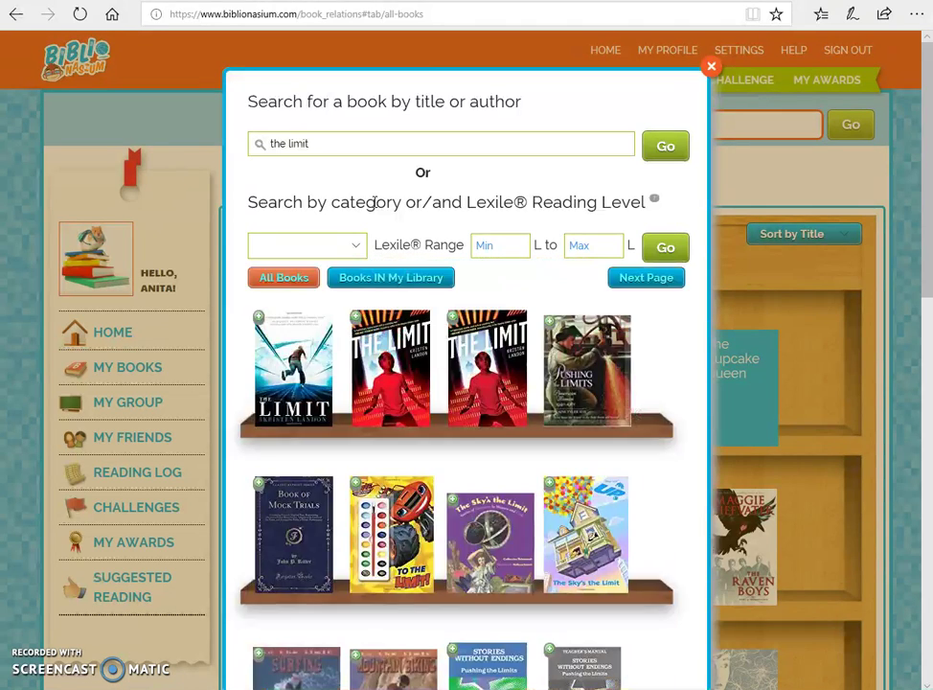
{"action": "left_click", "coordinate": [294, 379]}
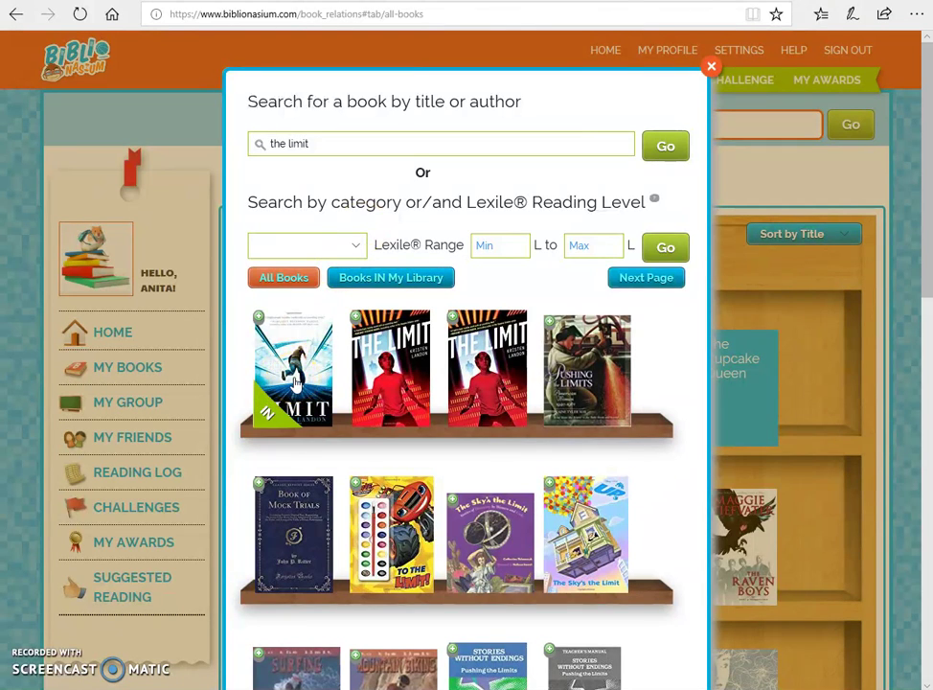
{"action": "left_click", "coordinate": [266, 408]}
Add the first The Limit result to the shelf, then go to the Reading Log
{"action": "left_click", "coordinate": [289, 367]}
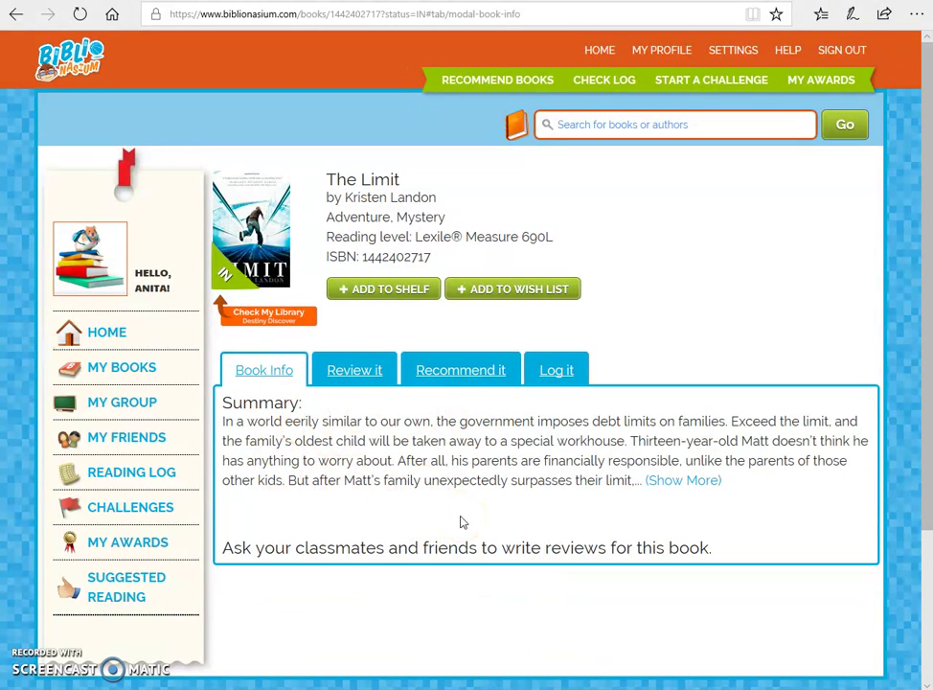
{"action": "left_click", "coordinate": [378, 291]}
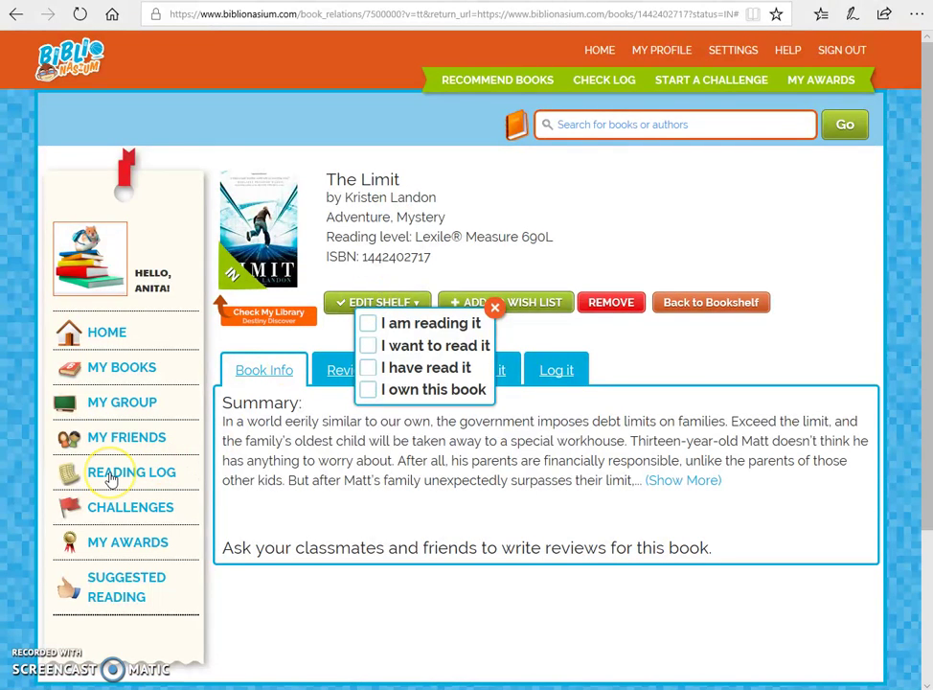
{"action": "left_click", "coordinate": [111, 475]}
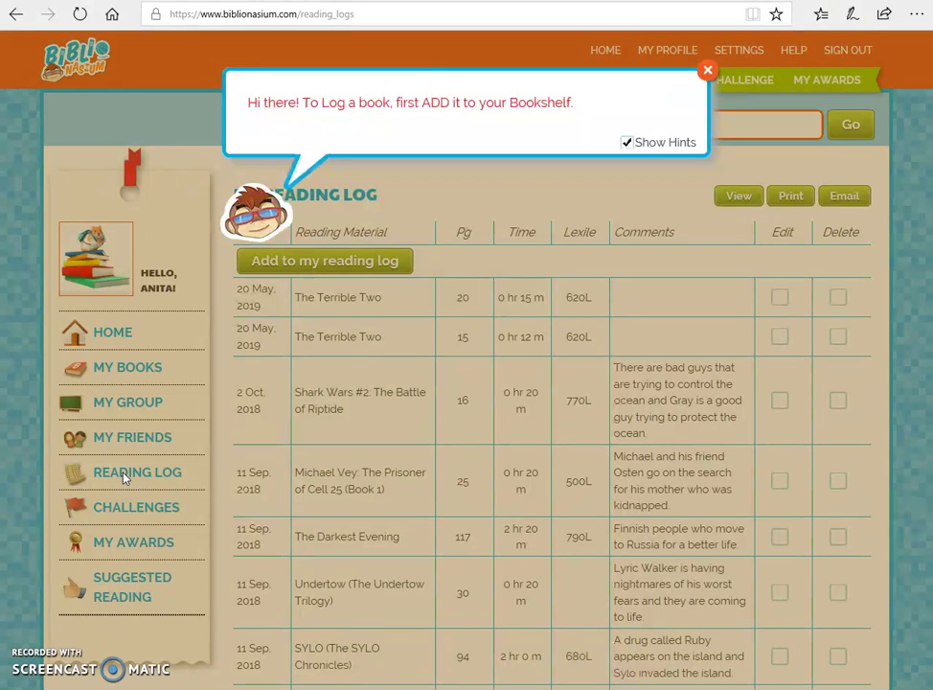
Start a new reading-log entry and choose The Limit from the shelf list
{"action": "left_click", "coordinate": [707, 73]}
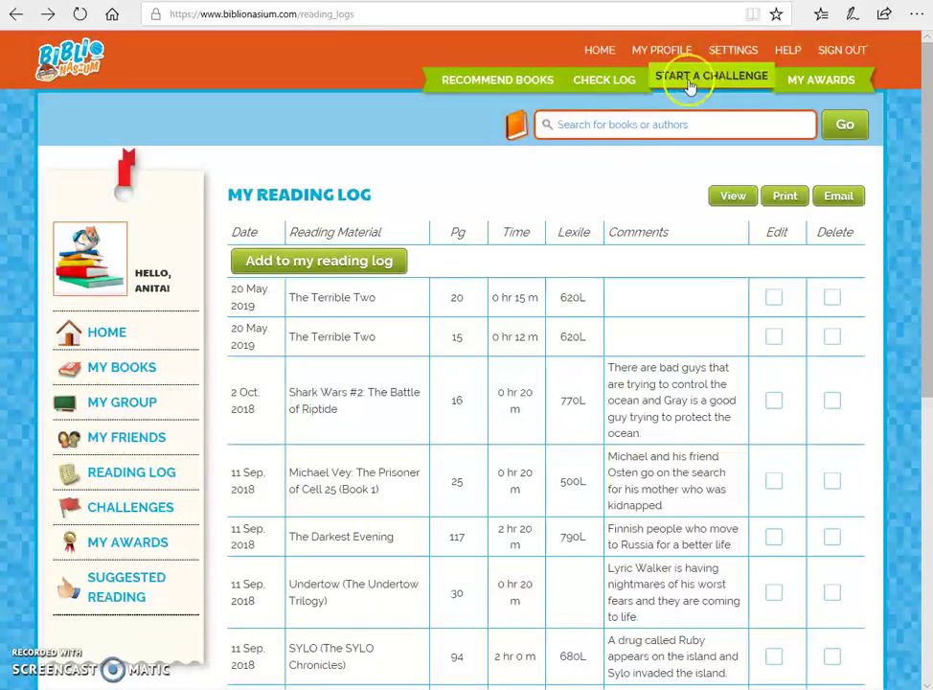
{"action": "left_click", "coordinate": [308, 268]}
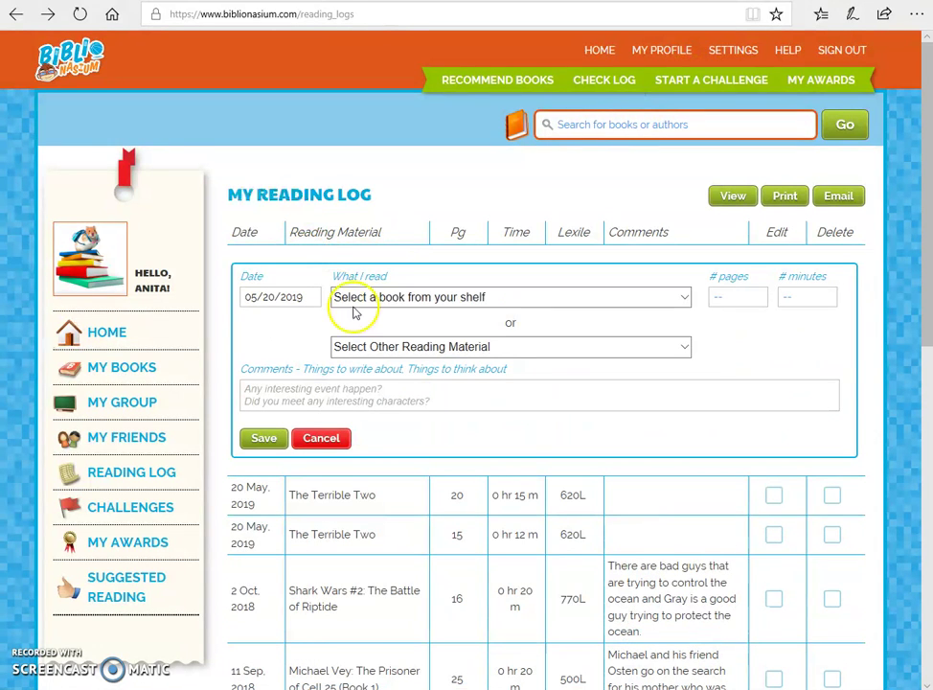
{"action": "left_click", "coordinate": [402, 297]}
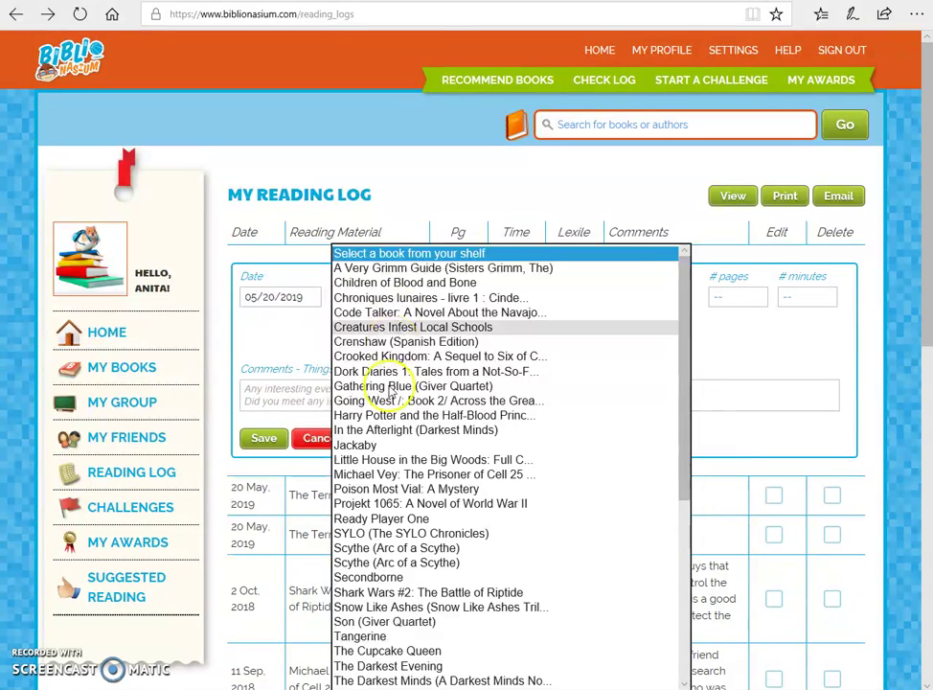
{"action": "scroll", "coordinate": [402, 511], "scroll_direction": "down", "scroll_amount": 3}
{"action": "left_click", "coordinate": [392, 594]}
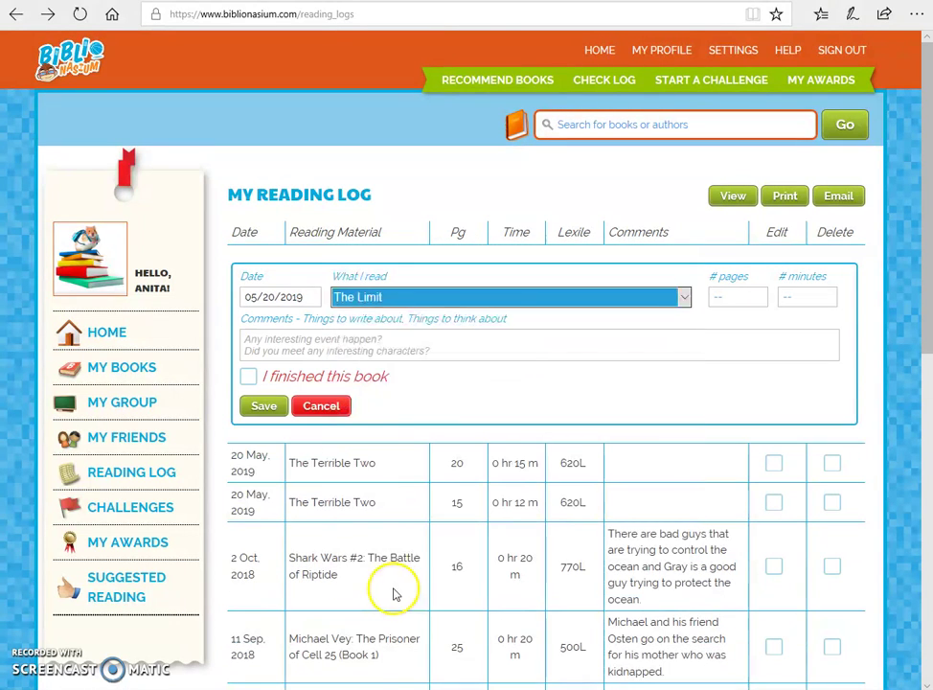
Record 20 pages and 15 minutes read for The Limit and save the entry
{"action": "left_click", "coordinate": [732, 299]}
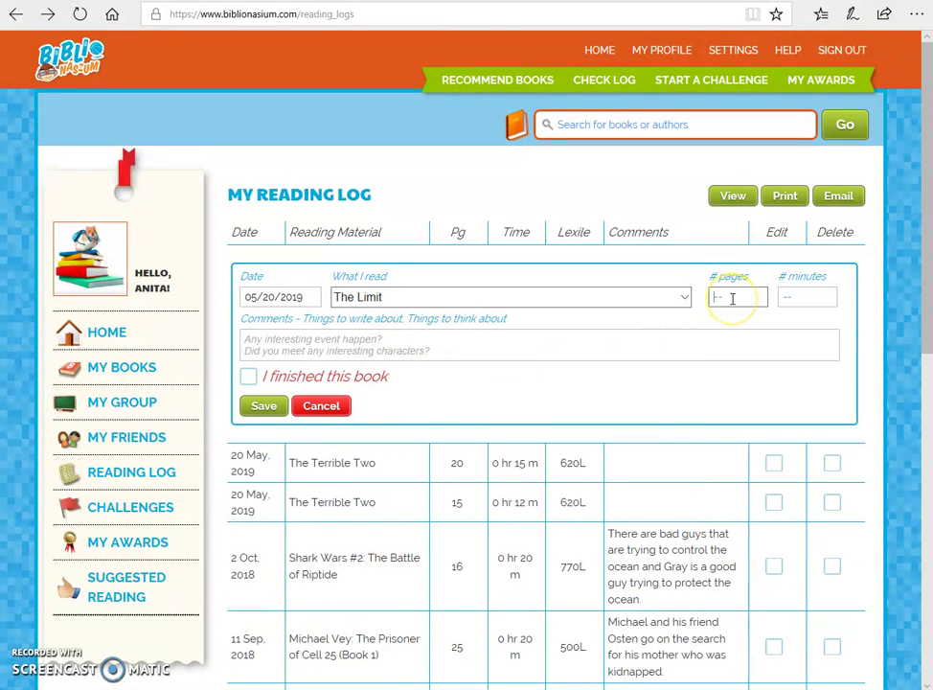
{"action": "type", "text": "20"}
{"action": "left_click", "coordinate": [808, 297]}
{"action": "type", "text": "15"}
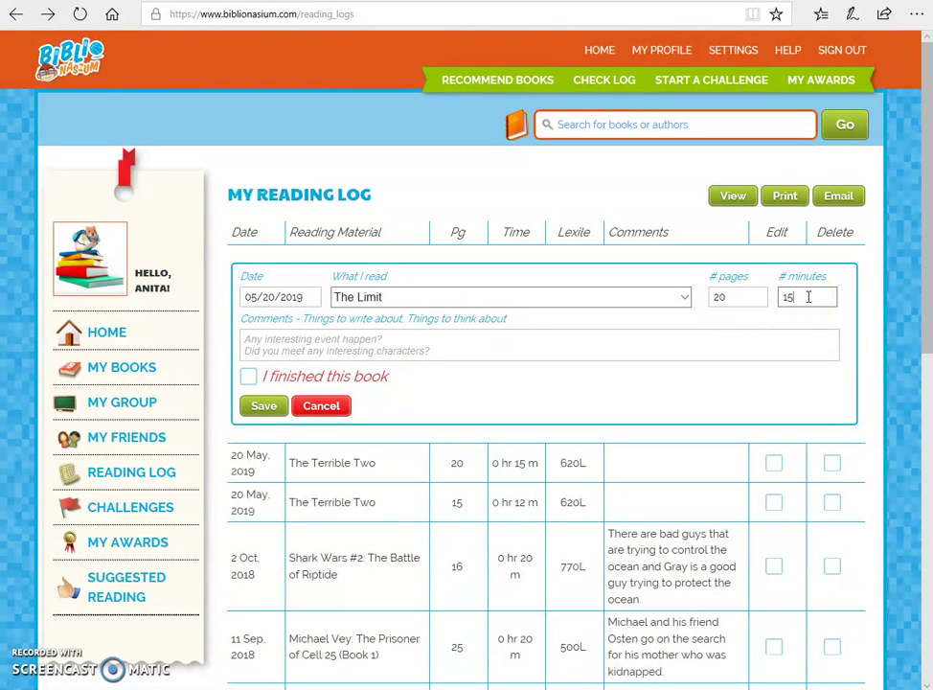
{"action": "left_click", "coordinate": [658, 341]}
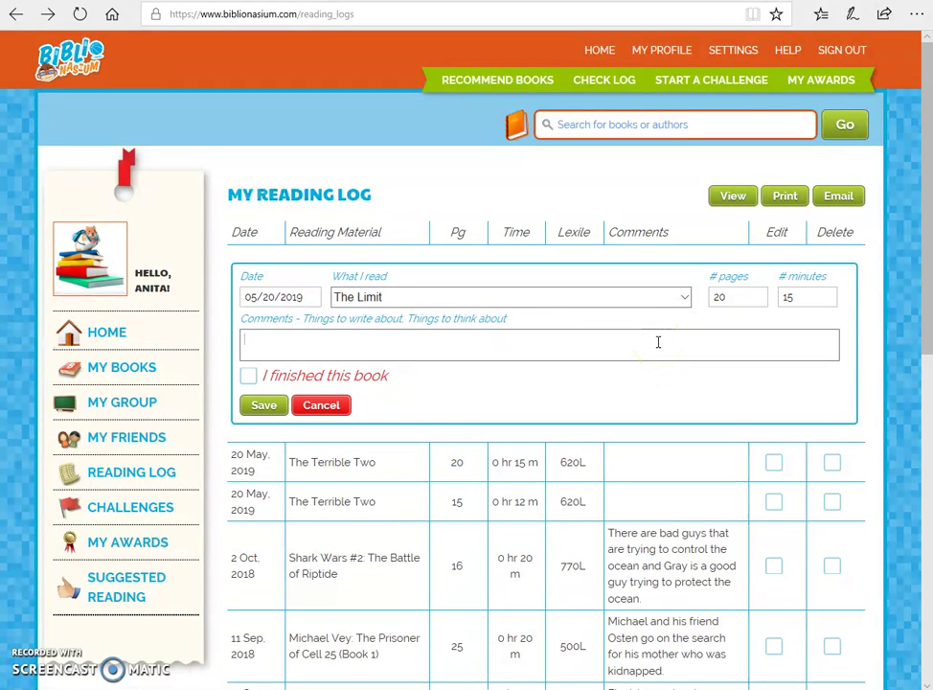
{"action": "left_click", "coordinate": [263, 406]}
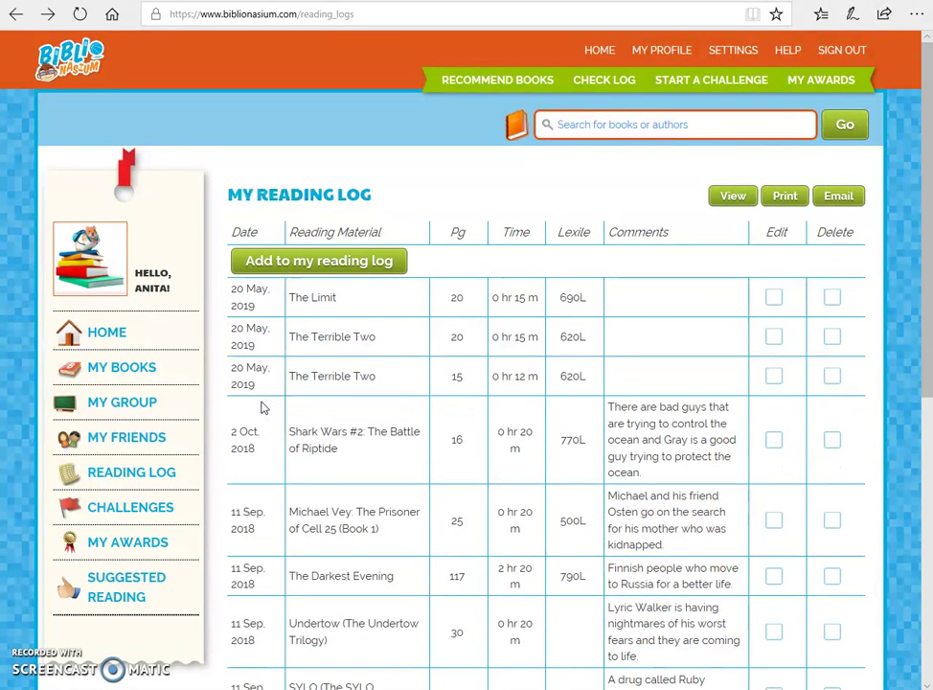
{"action": "left_click", "coordinate": [357, 267]}
Log The Limit with 30 pages and 25 minutes read and save the entry
{"action": "left_click", "coordinate": [431, 295]}
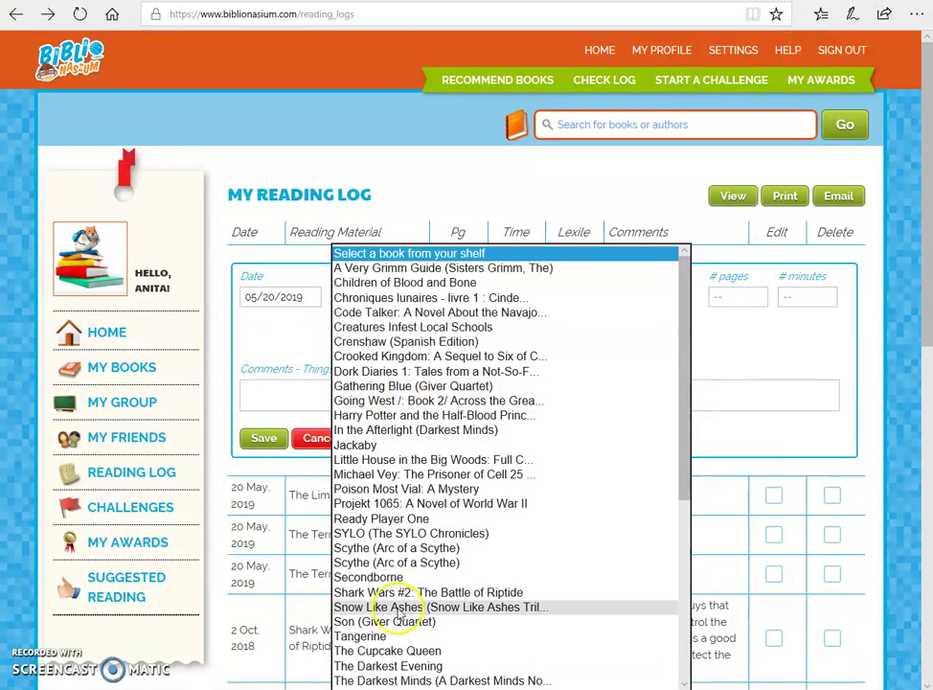
{"action": "scroll", "coordinate": [400, 664], "scroll_direction": "down", "scroll_amount": 2}
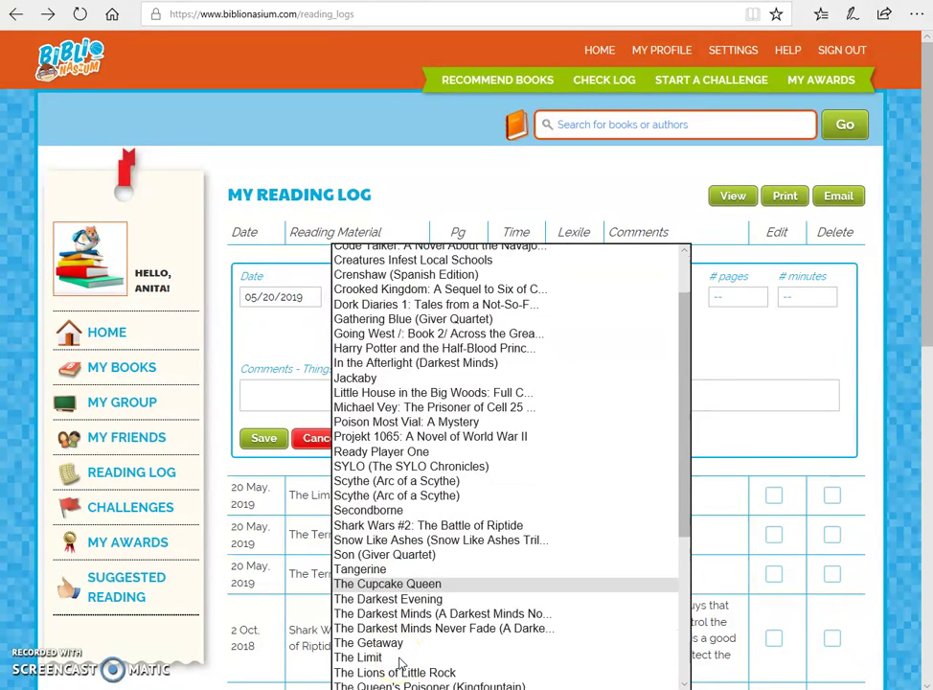
{"action": "left_click", "coordinate": [379, 651]}
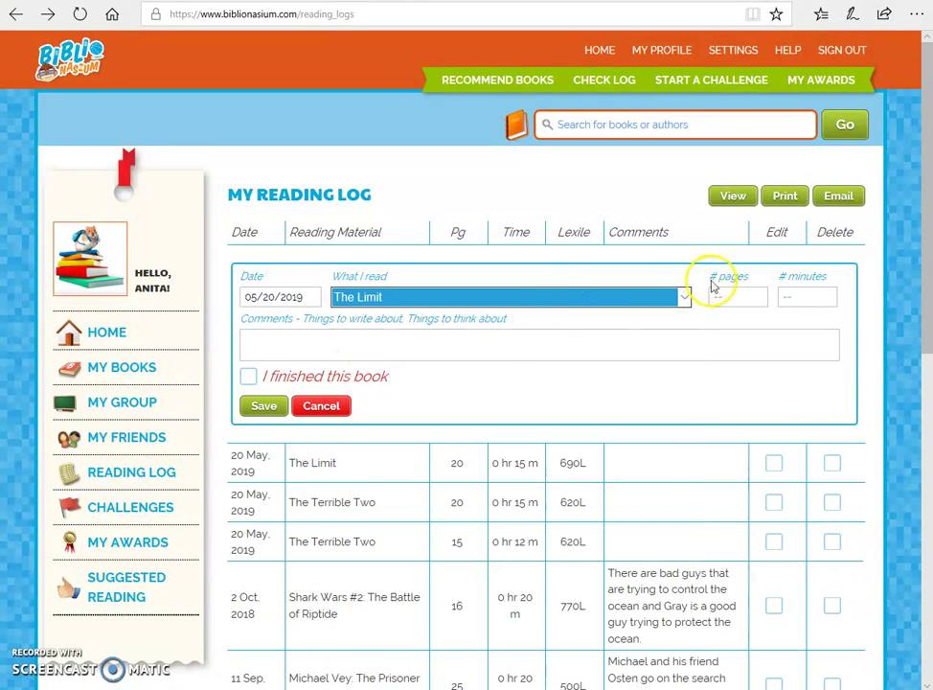
{"action": "left_click", "coordinate": [751, 298]}
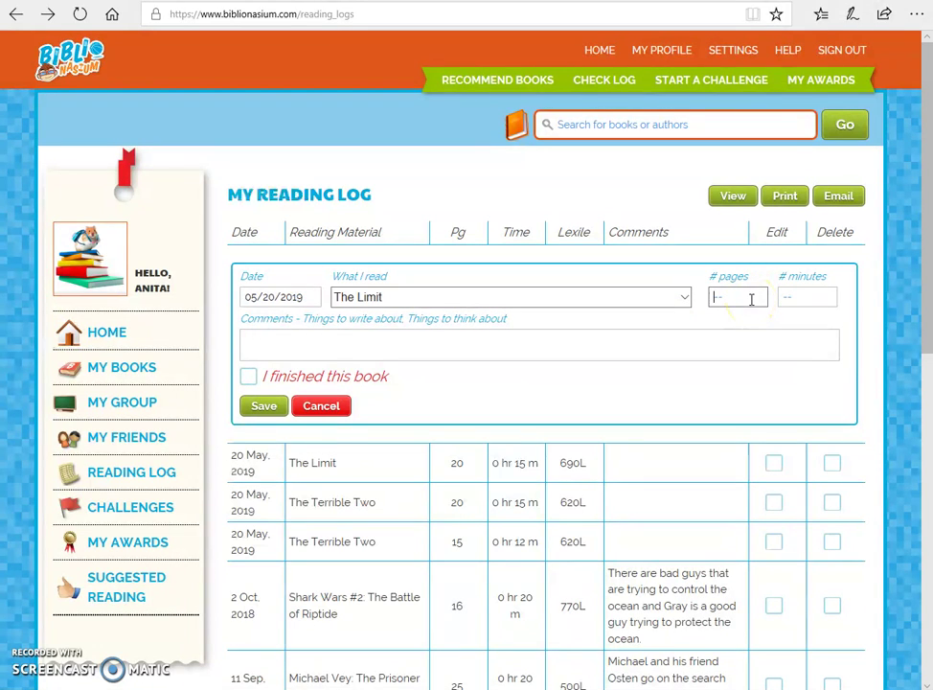
{"action": "type", "text": "30"}
{"action": "left_click", "coordinate": [781, 298]}
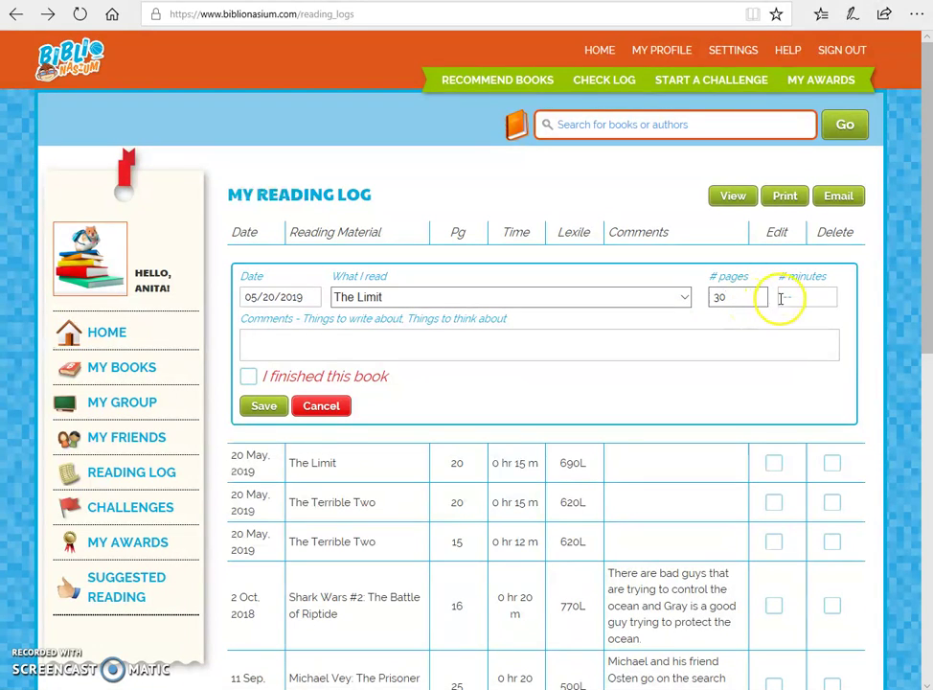
{"action": "type", "text": "25"}
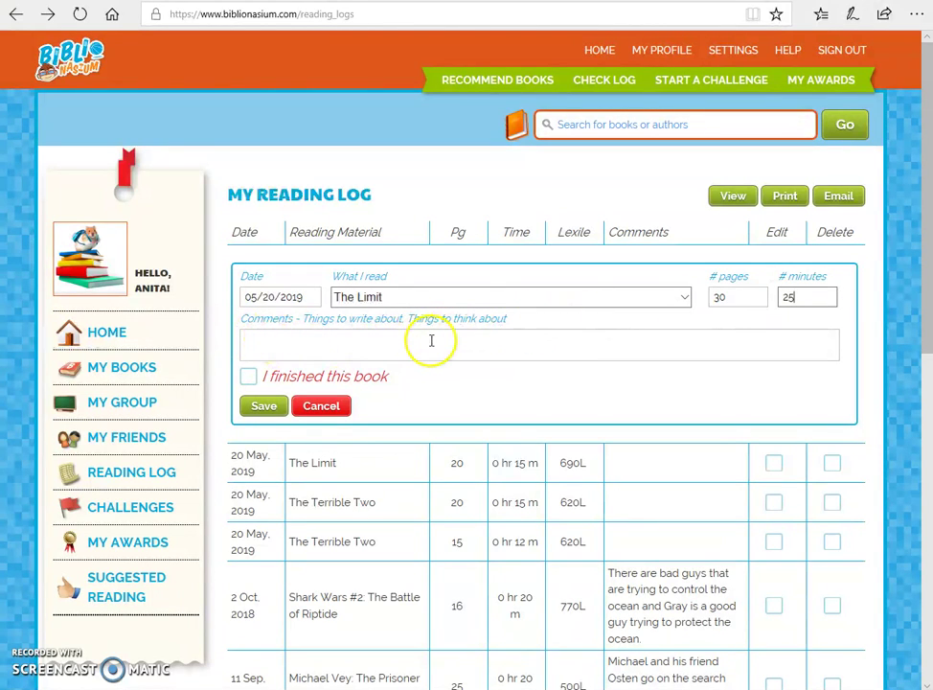
{"action": "left_click", "coordinate": [263, 406]}
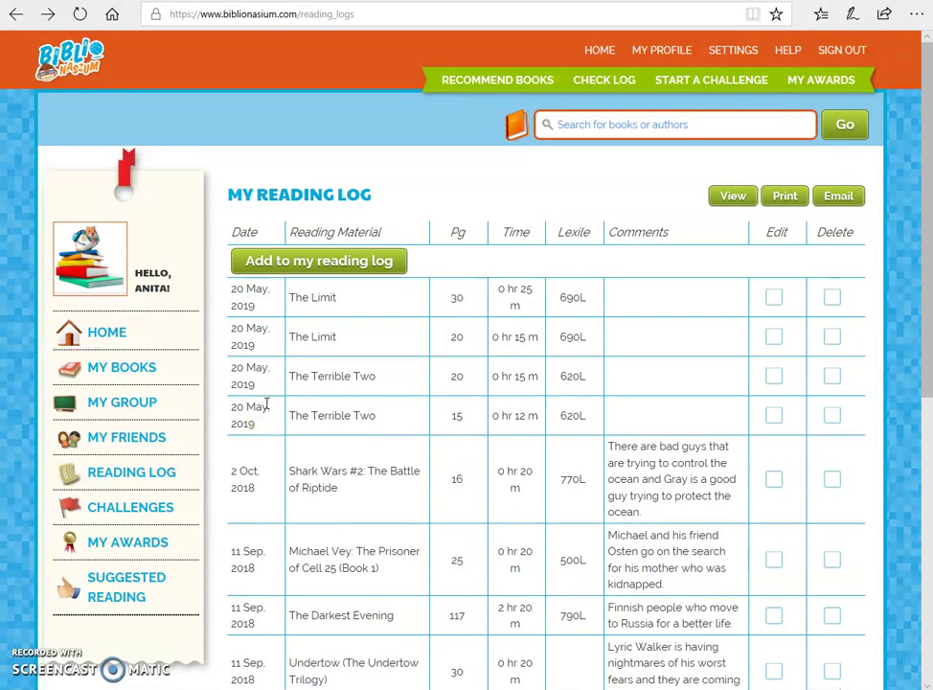
Check the 2019 Summer Reading Challenge now showing 67 of 1500 minutes read
{"action": "left_click", "coordinate": [140, 513]}
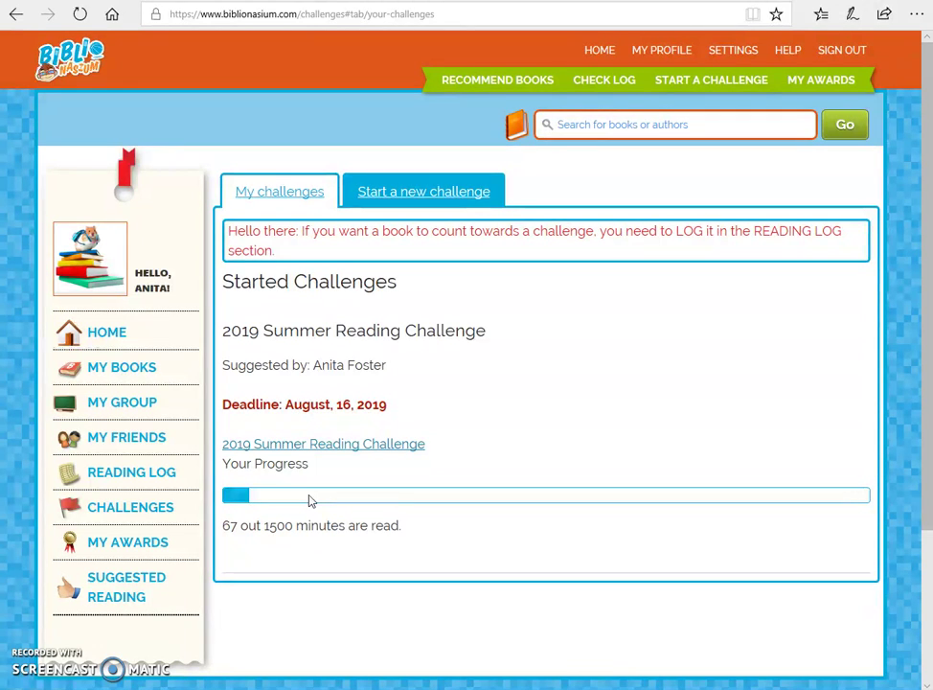
{"action": "left_click", "coordinate": [134, 514]}
{"action": "left_click", "coordinate": [135, 516]}
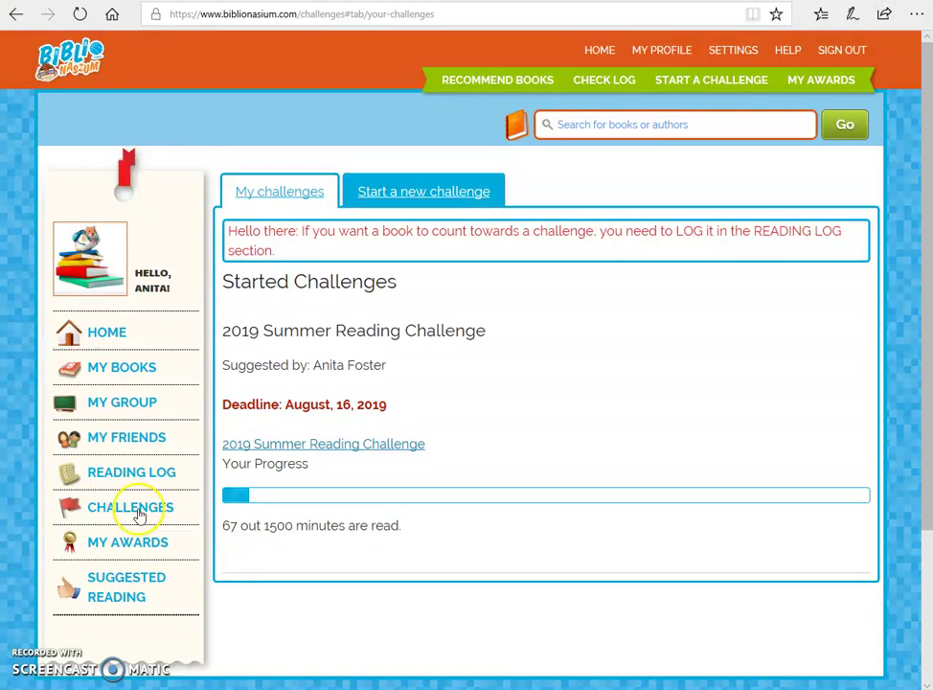